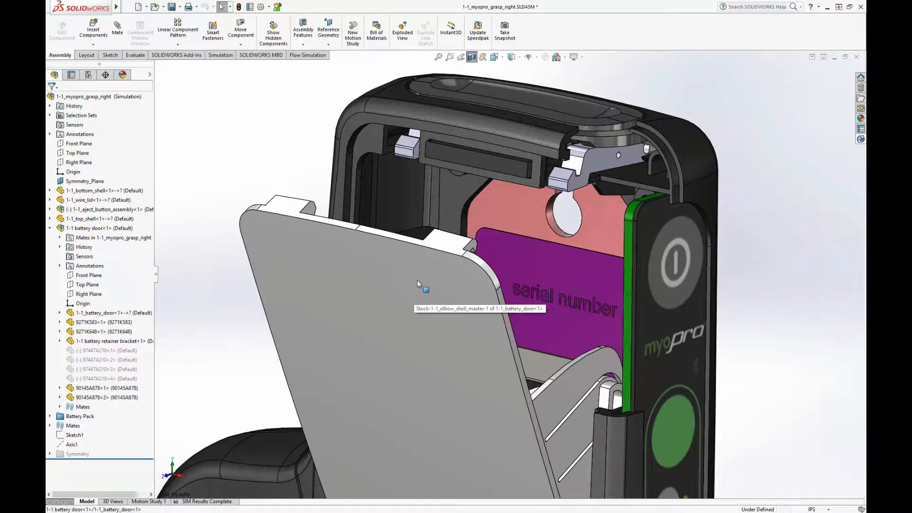
Open the battery door part from the assembly and activate the FEA configuration of its Press Clip Start study.
left_click(417, 280)
left_click(441, 218)
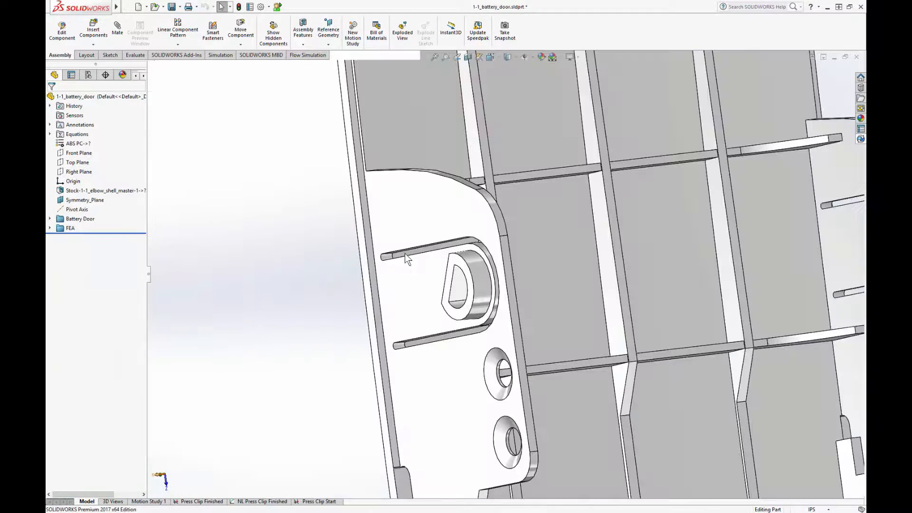
left_click(314, 502)
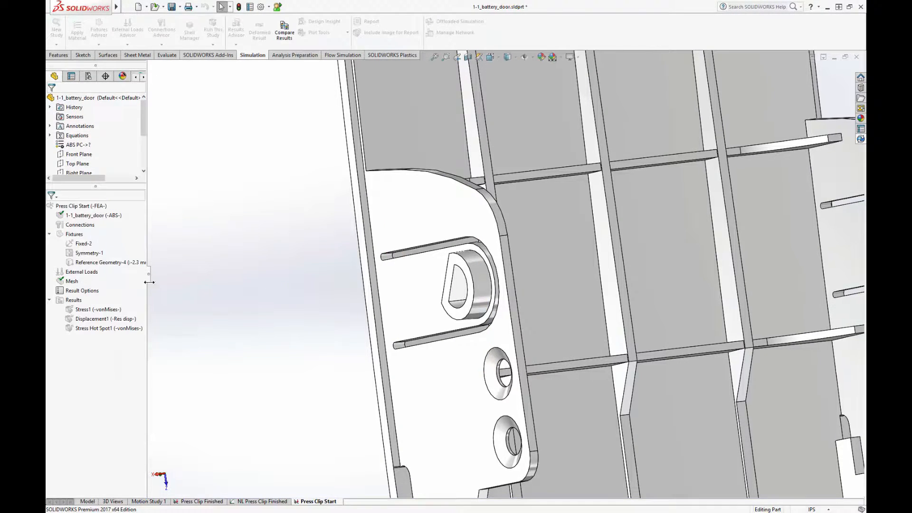
right_click(94, 206)
left_click(107, 211)
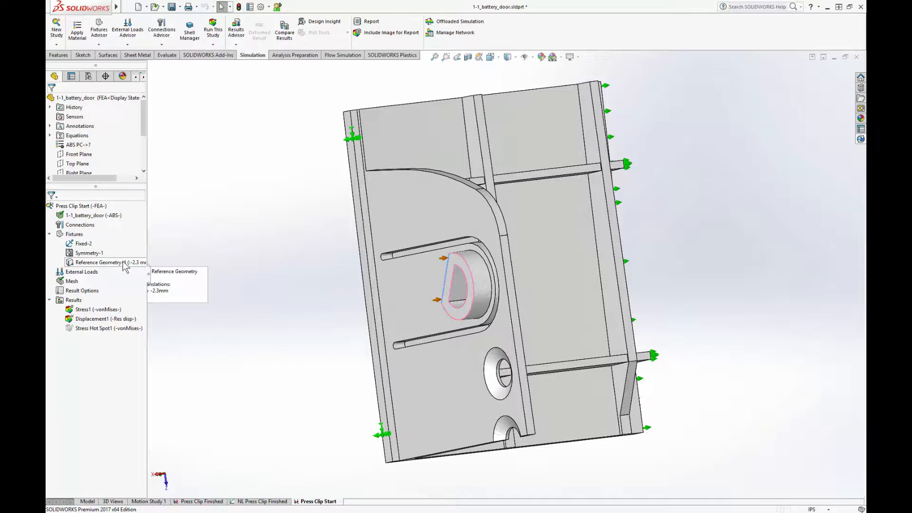
Examine the reference geometry fixture and the clip's raised button face that it displaces.
left_click(138, 263)
left_click(453, 266)
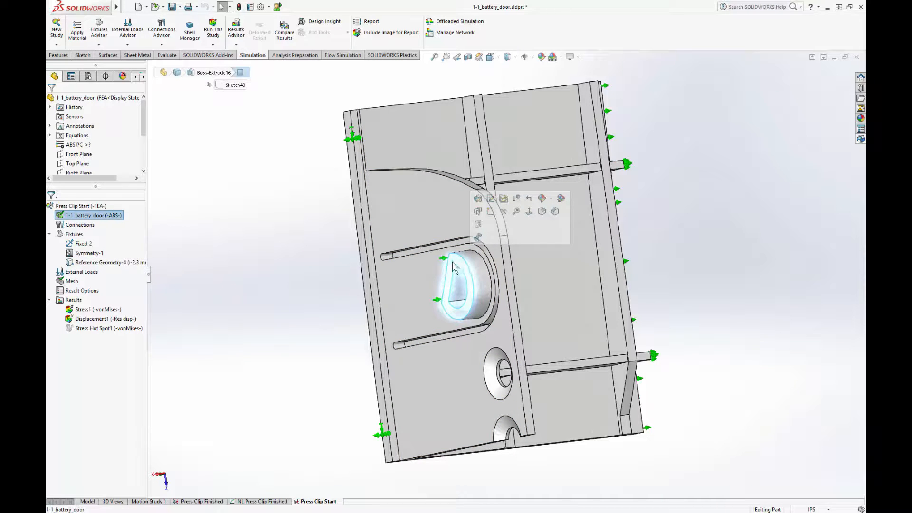
left_click(221, 227)
Run the Press Clip Start study and solve it with the large displacement option.
right_click(82, 206)
left_click(98, 212)
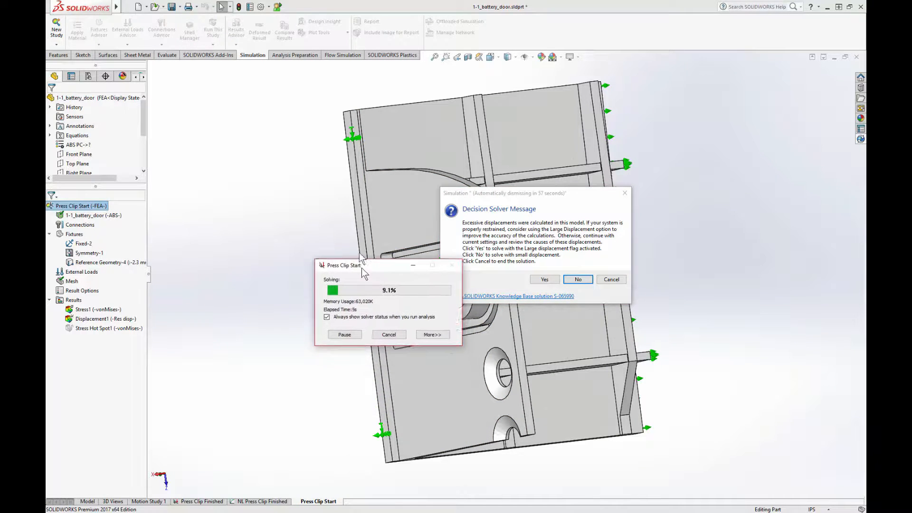
left_click_drag(342, 240, 323, 233)
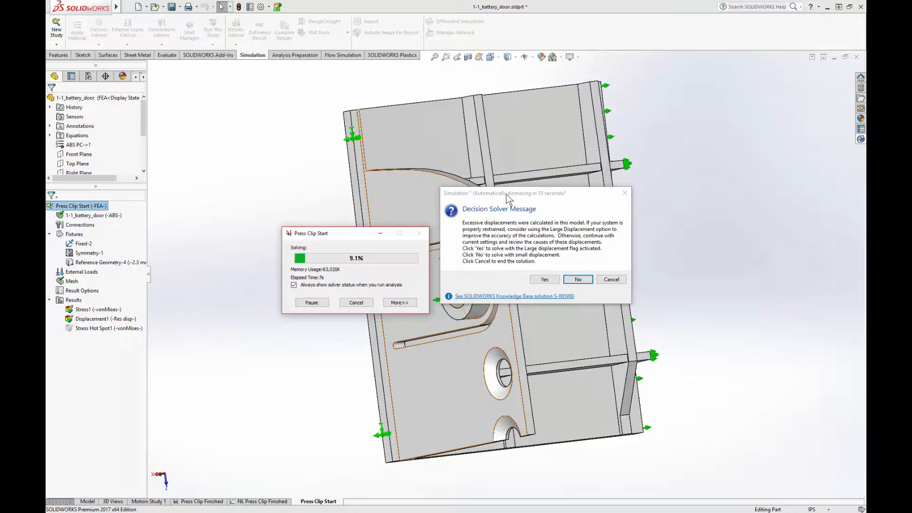
left_click(541, 280)
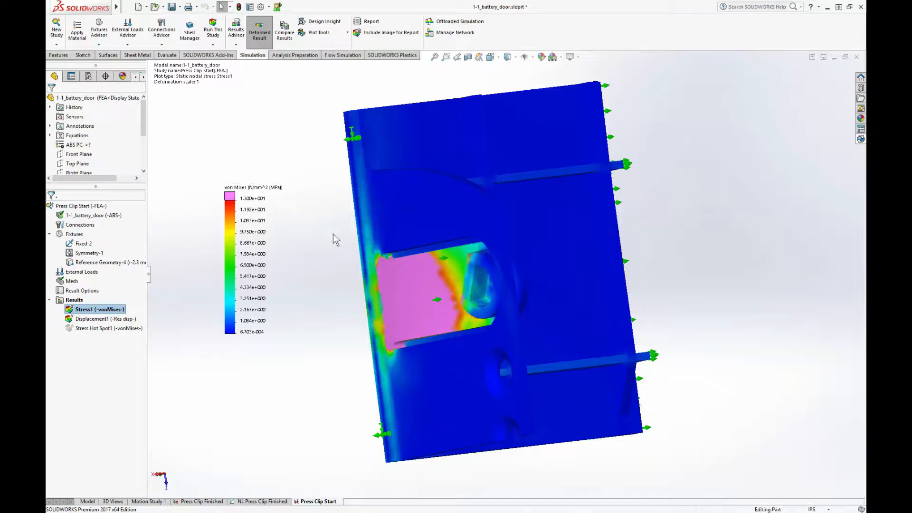
Change the uppermost color band of the von Mises stress legend to red.
middle_click_drag(337, 238, 320, 222)
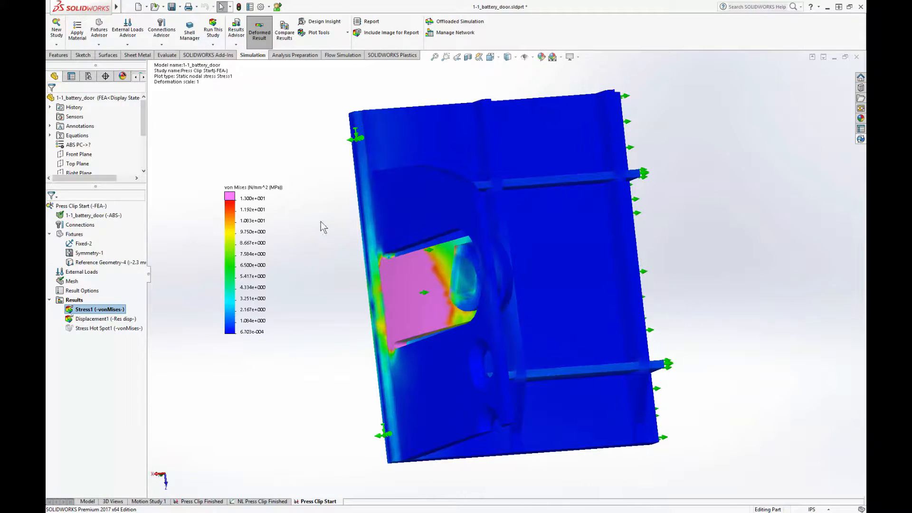
double_click(230, 199)
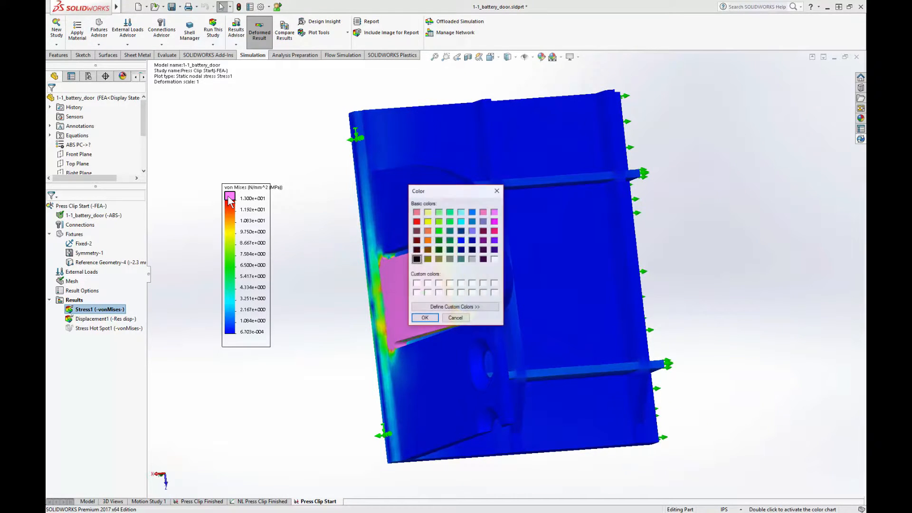
left_click(424, 318)
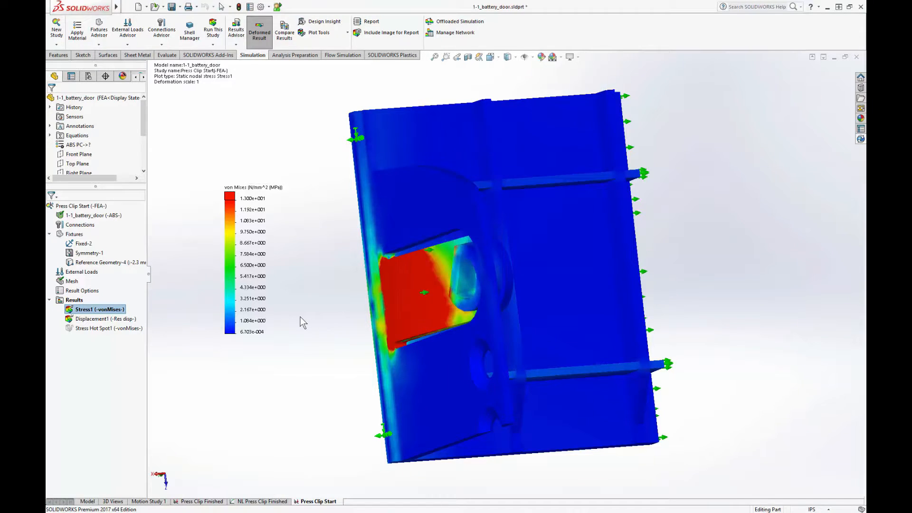
Run the stress hot spot diagnosis on the Press Clip Start results.
right_click(75, 300)
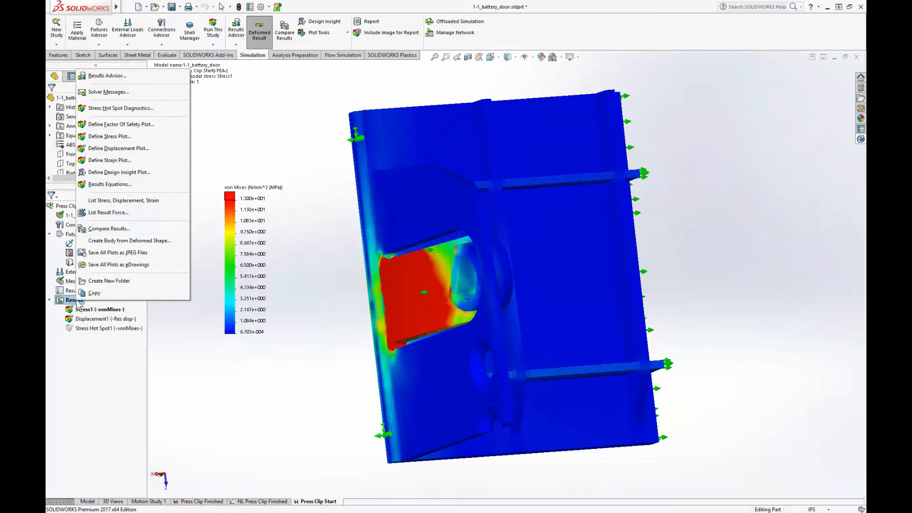
left_click(132, 108)
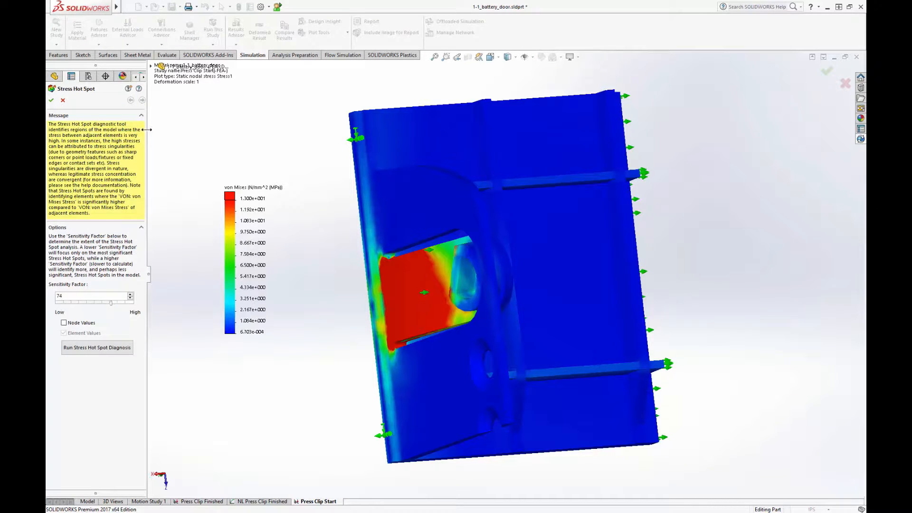
left_click_drag(148, 131, 178, 132)
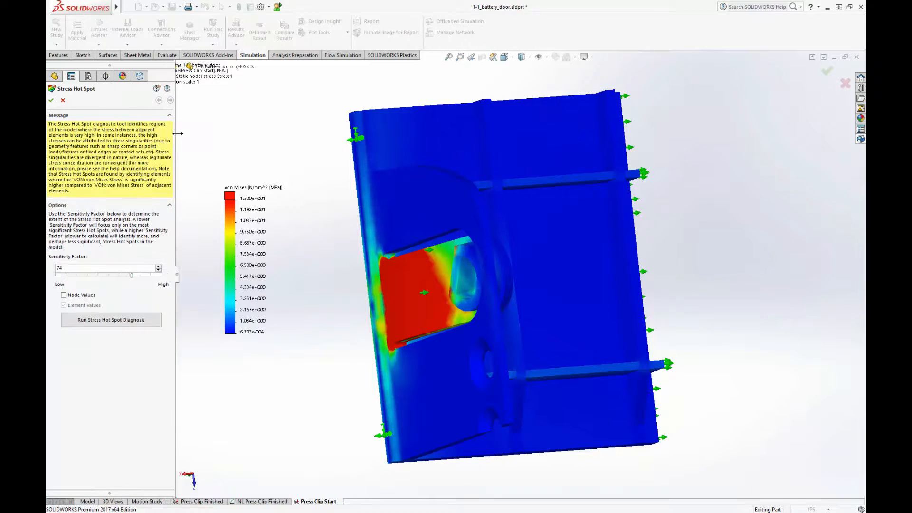
left_click(145, 309)
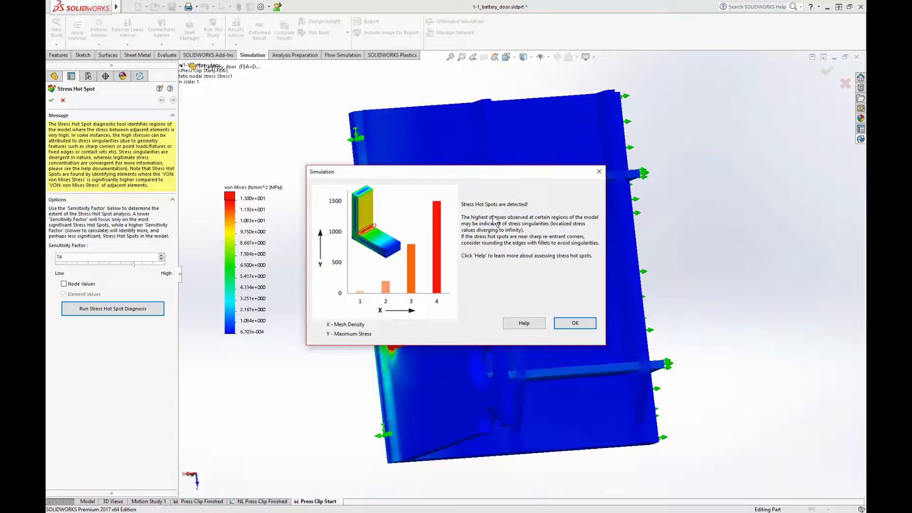
left_click(570, 325)
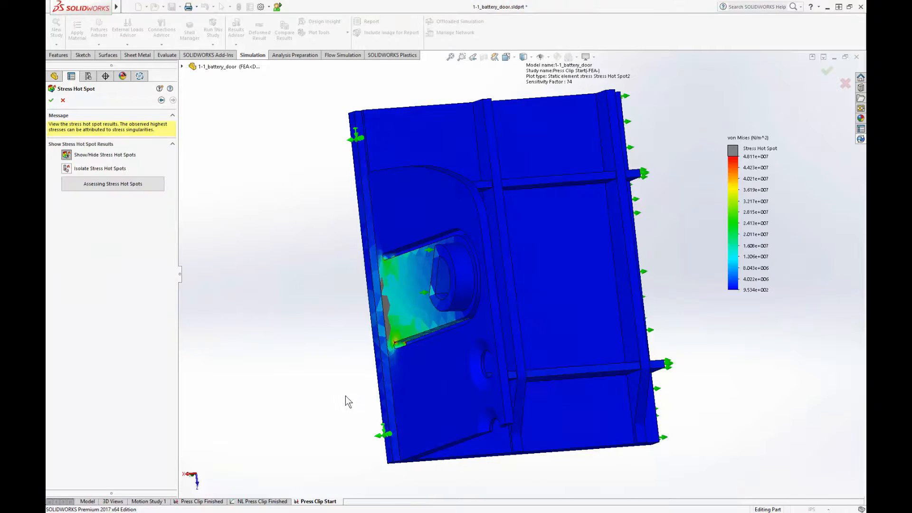
Isolate the stress hot spots on the clip and keep the resulting hot spot plot.
left_click(66, 168)
middle_click_drag(247, 300, 521, 350)
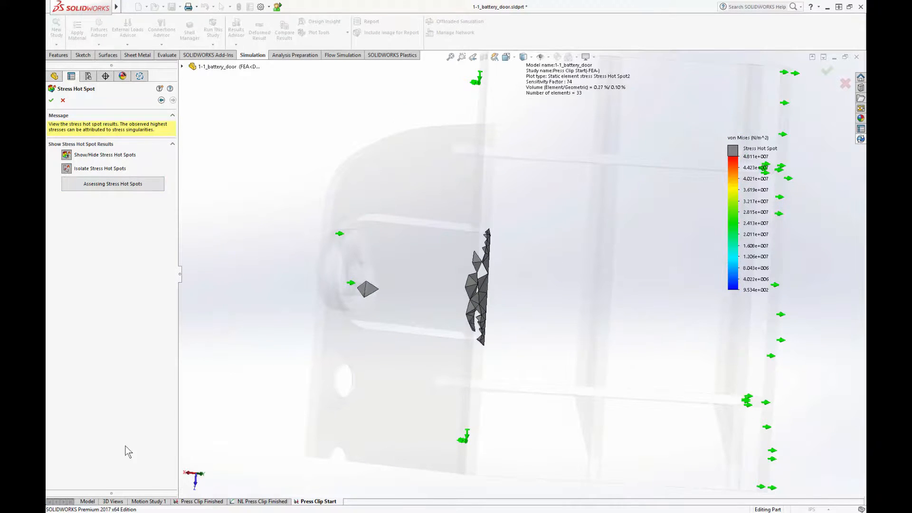
left_click(51, 100)
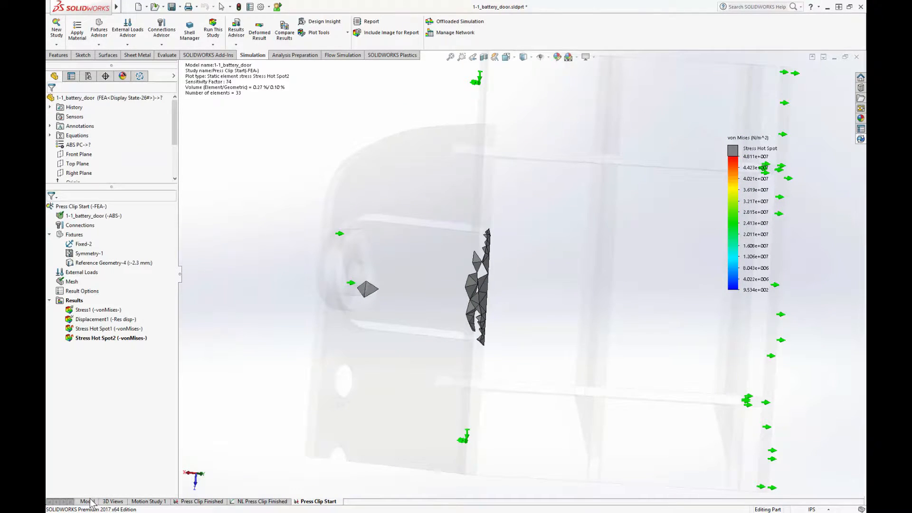
View the clip's base in the model and examine the target study types for copying the Press Clip Start study.
left_click(88, 501)
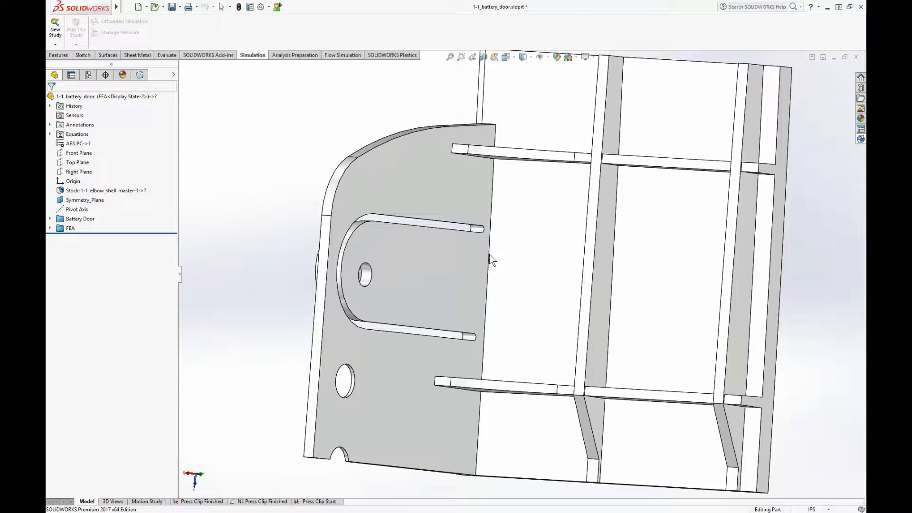
left_click(310, 503)
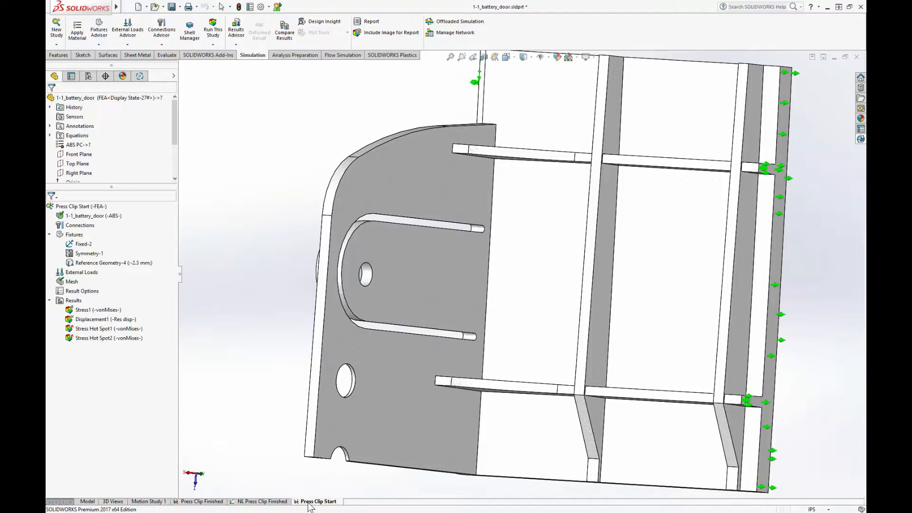
right_click(309, 503)
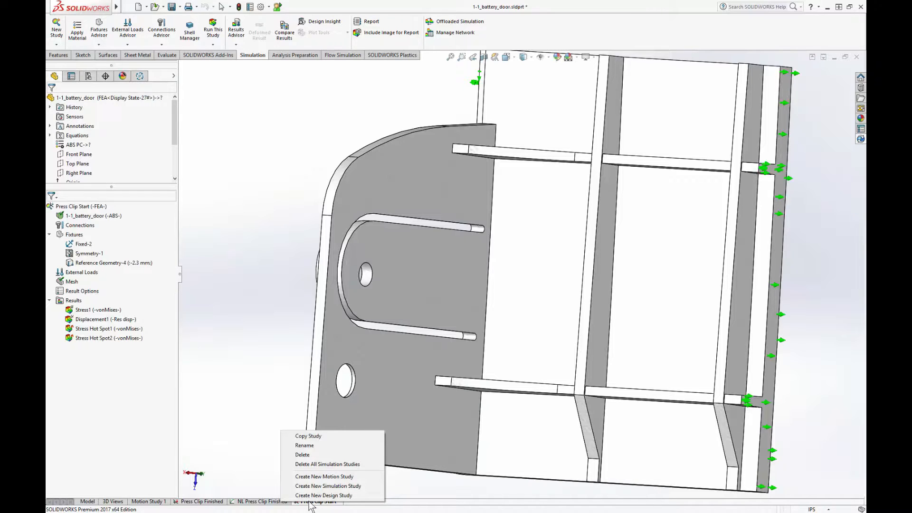
left_click(327, 436)
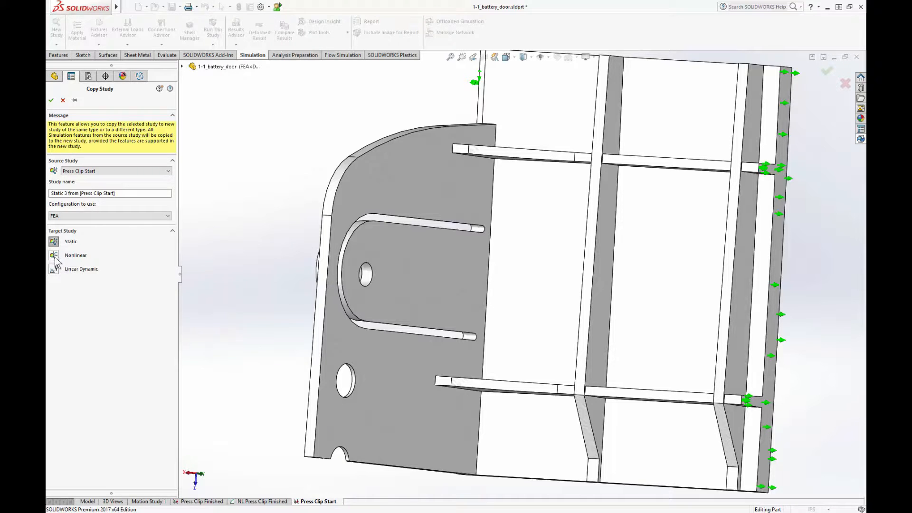
left_click(63, 100)
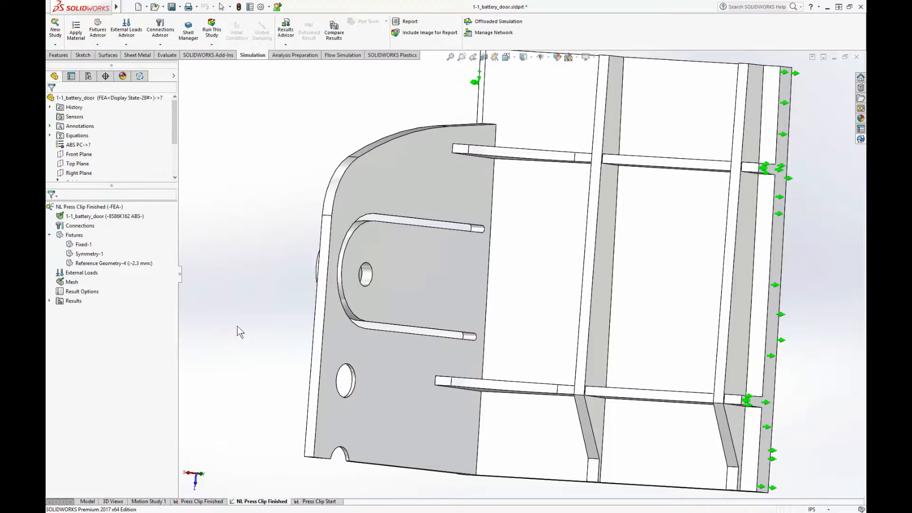
Examine the automatic and manual solver options in the NL Press Clip Finished study's properties.
right_click(116, 208)
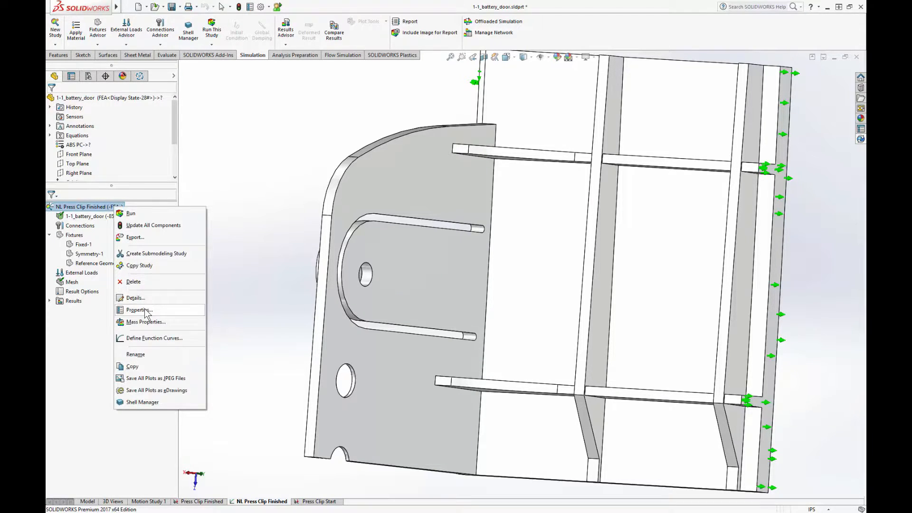
left_click(139, 309)
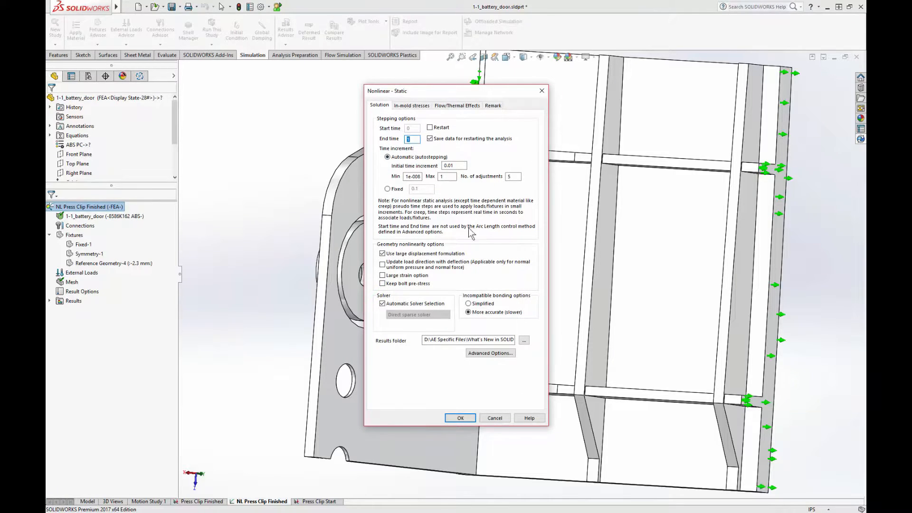
left_click(403, 303)
left_click(405, 314)
left_click(405, 316)
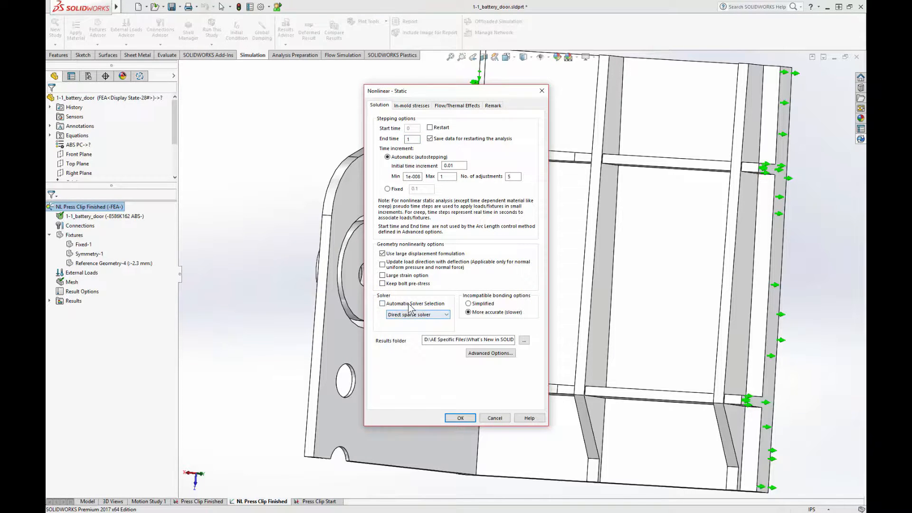
left_click(407, 304)
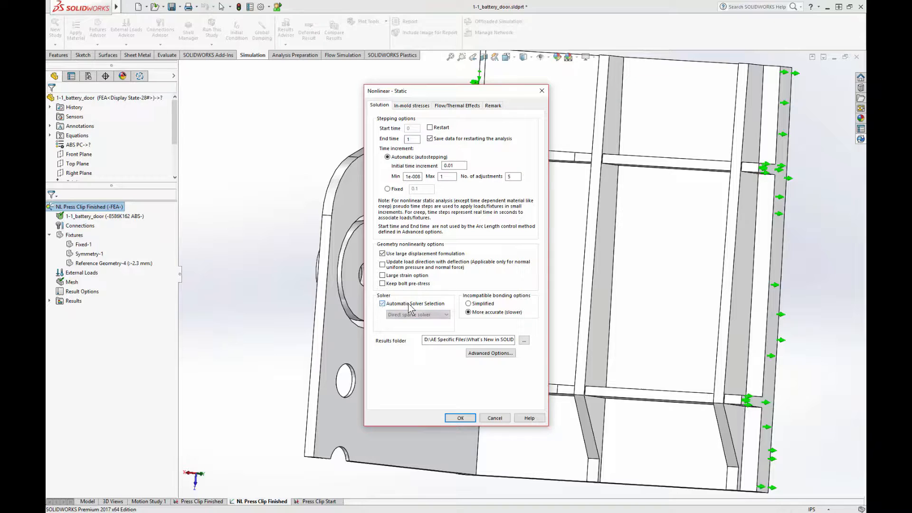
left_click(494, 418)
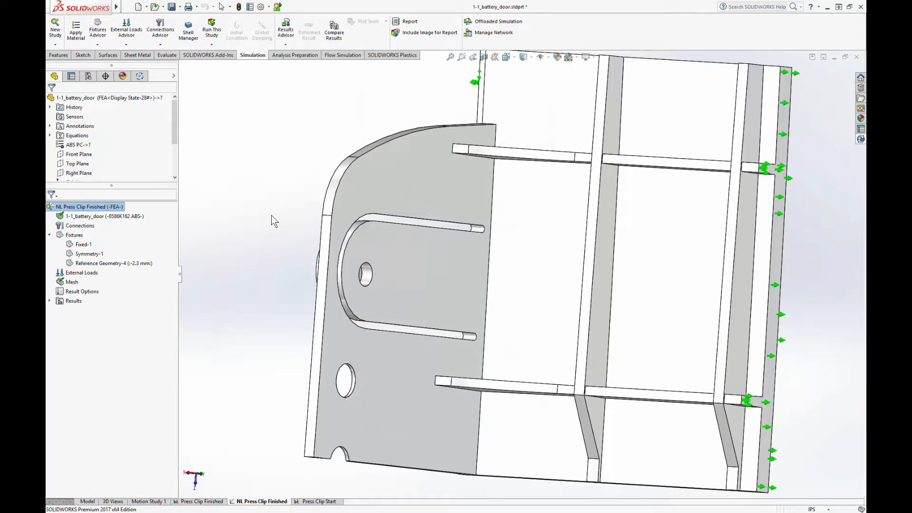
Display the von Mises stress plot of the NL Press Clip Finished study.
left_click(49, 300)
double_click(86, 310)
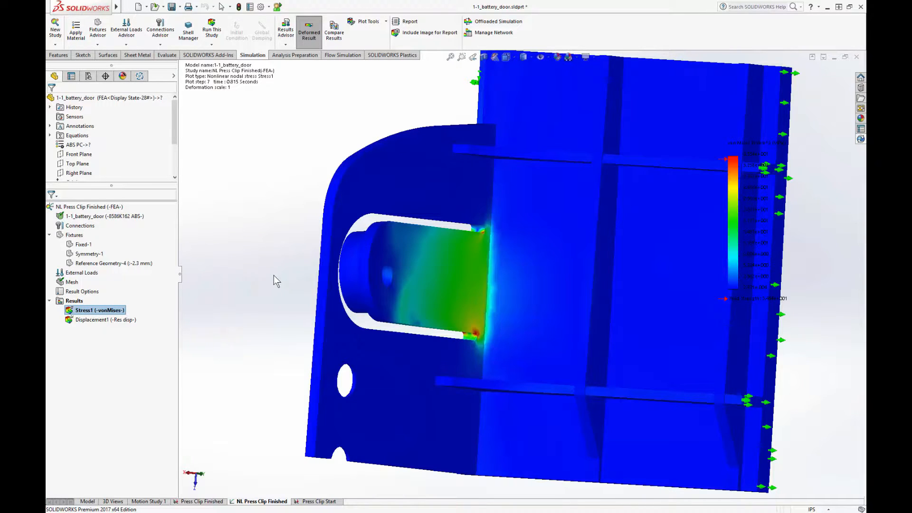
Compare only the Stress1 plots of NL Press Clip Finished and Press Clip Start, using the nonlinear plot's chart options for both.
right_click(111, 312)
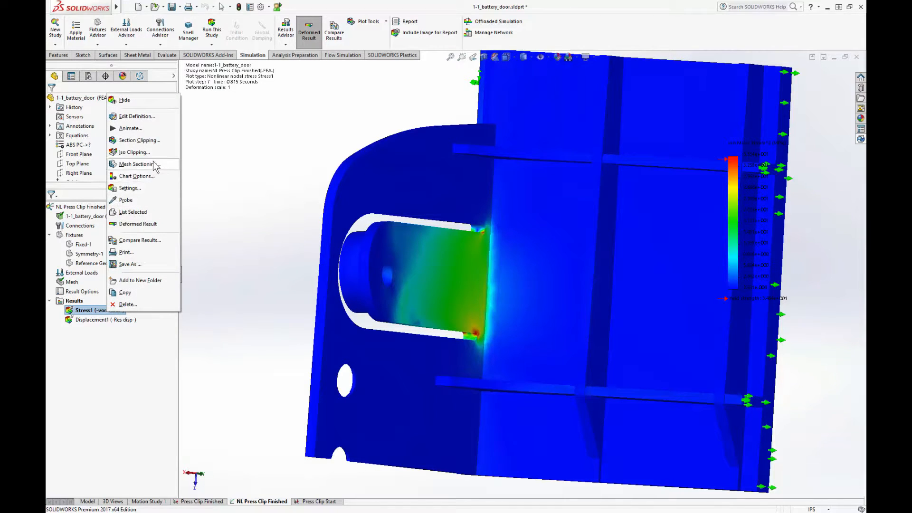
left_click(140, 240)
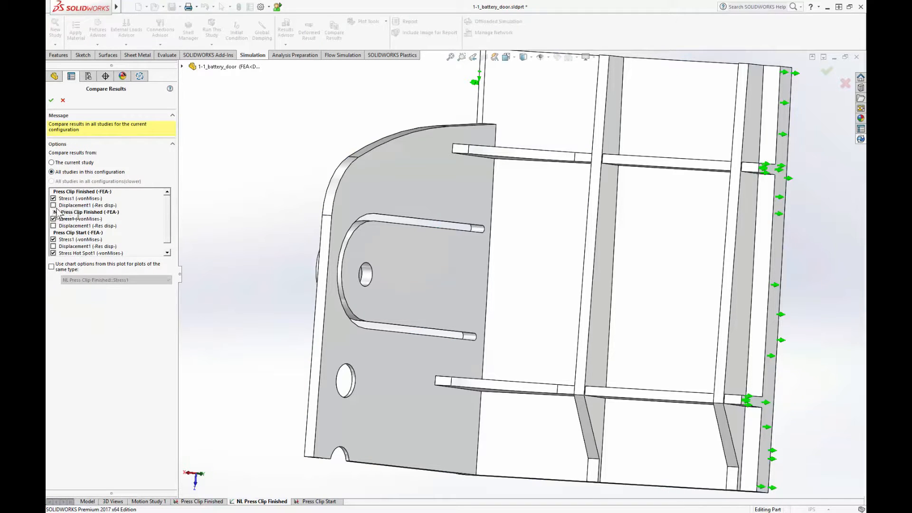
left_click(54, 198)
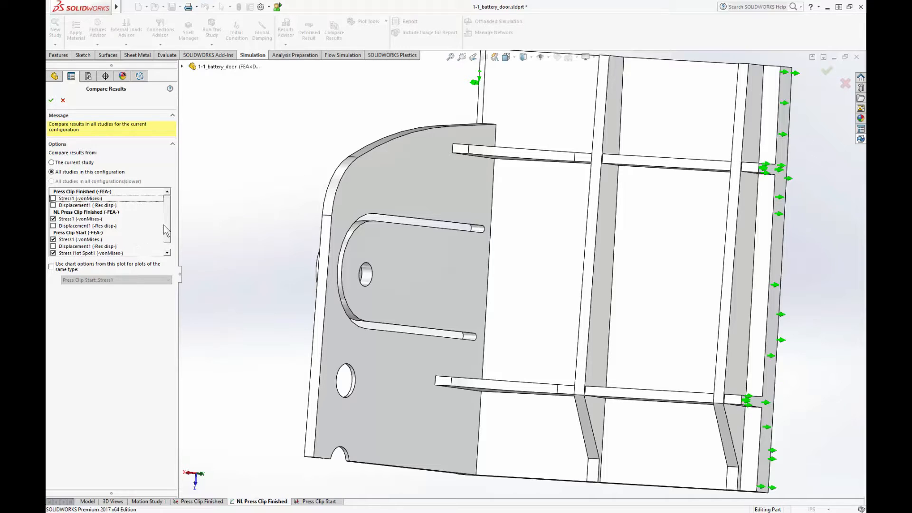
scroll(164, 235, "down", 1)
left_click(53, 240)
left_click(51, 267)
left_click(117, 280)
left_click(91, 295)
left_click(51, 100)
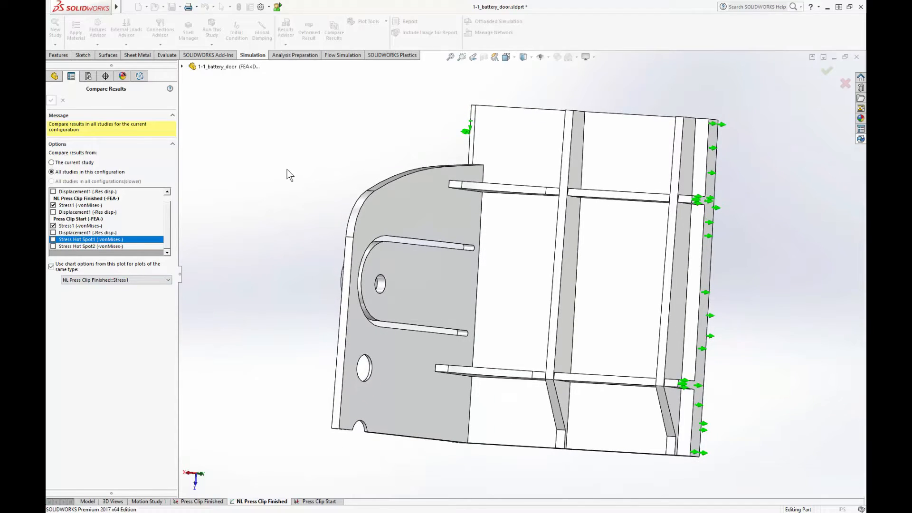
Examine the stress concentration at the clip's slot ends in both compared plots.
middle_click_drag(388, 181, 483, 201)
scroll(476, 205, "down", 5)
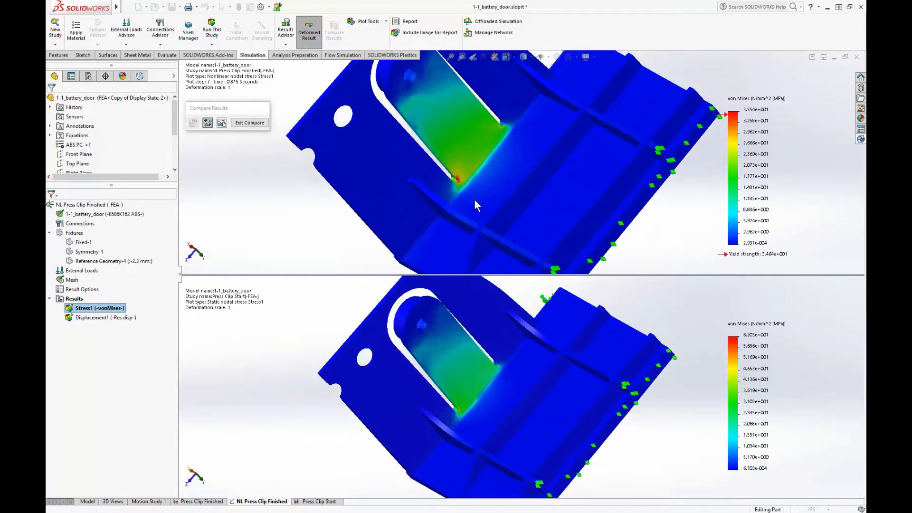
scroll(468, 180, "down", 4)
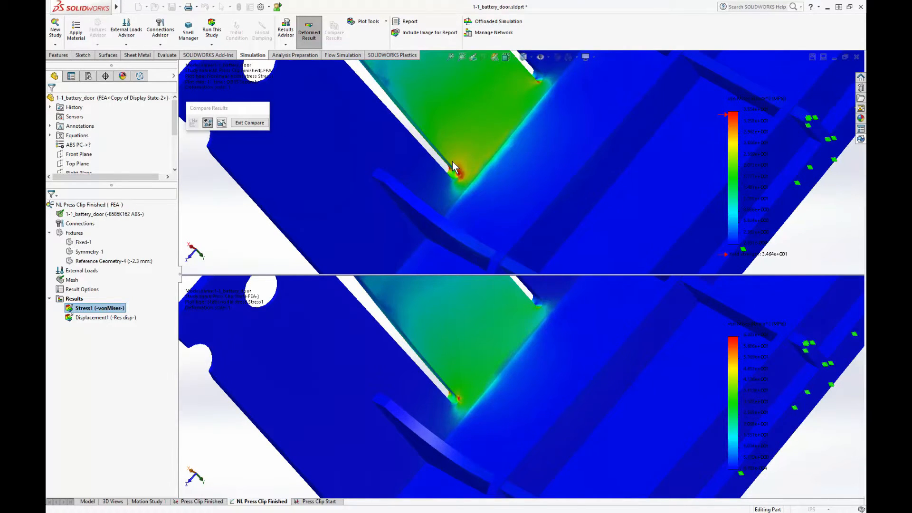
scroll(452, 162, "up", 2)
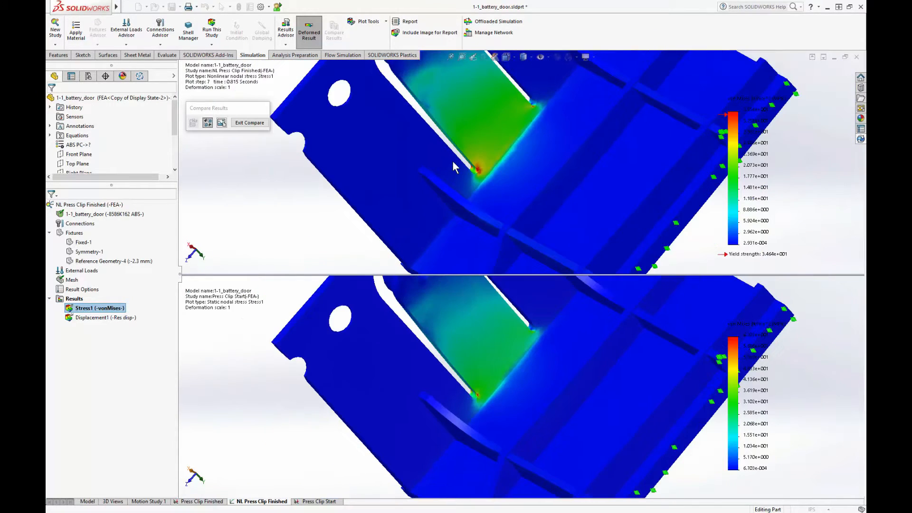
Exit the results comparison and view the whole door in the nonlinear stress plot.
left_click(259, 125)
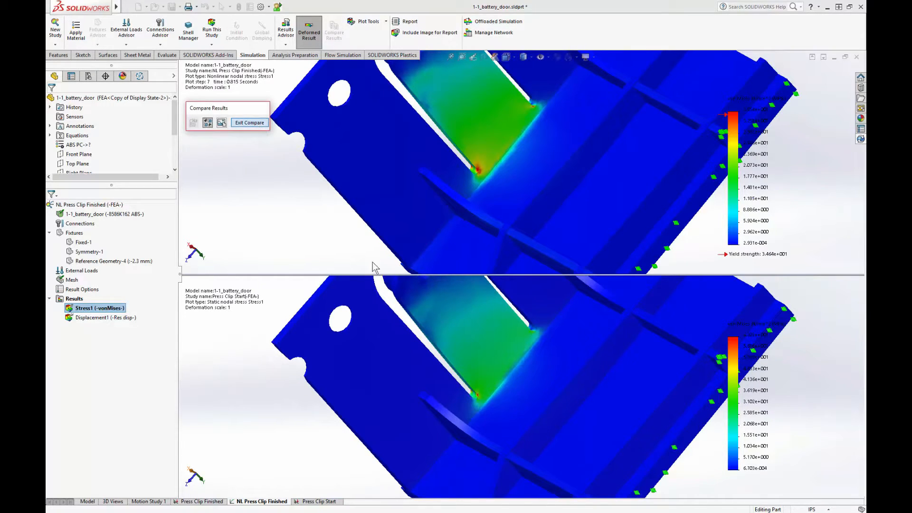
scroll(465, 238, "up", 7)
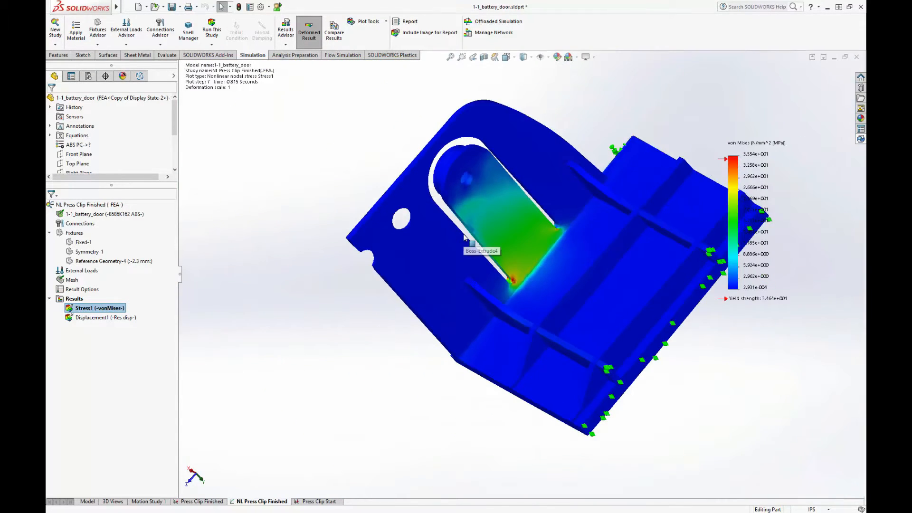
scroll(662, 236, "down", 2)
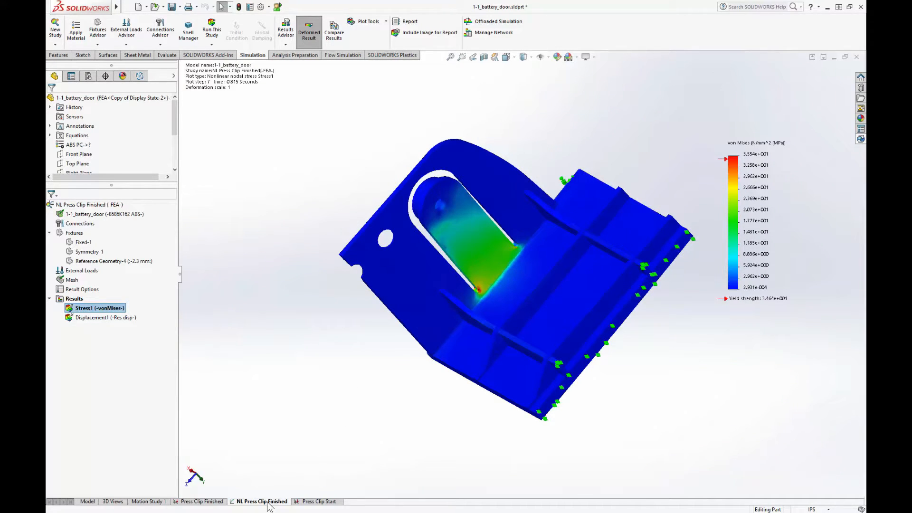
Use Simulation Display on the plain part model to show Press Clip Finished's Stress1 result with deformed results.
left_click(89, 501)
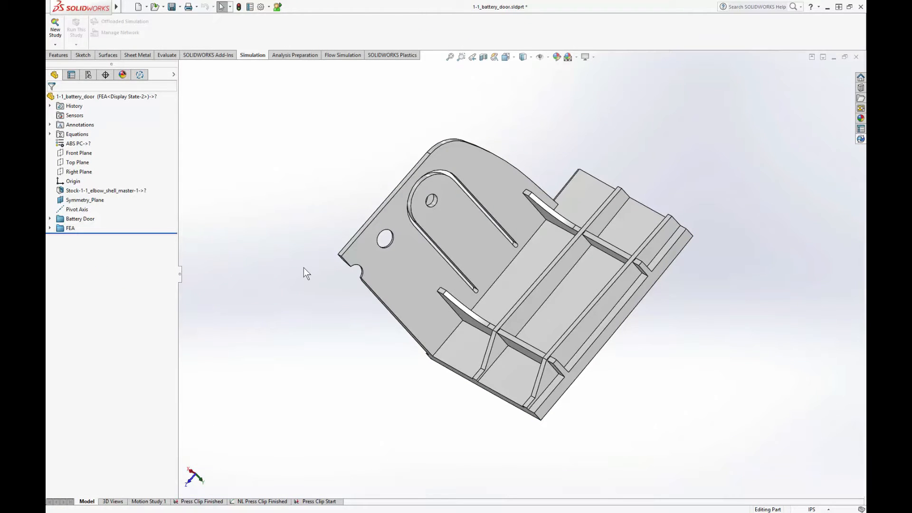
left_click(584, 58)
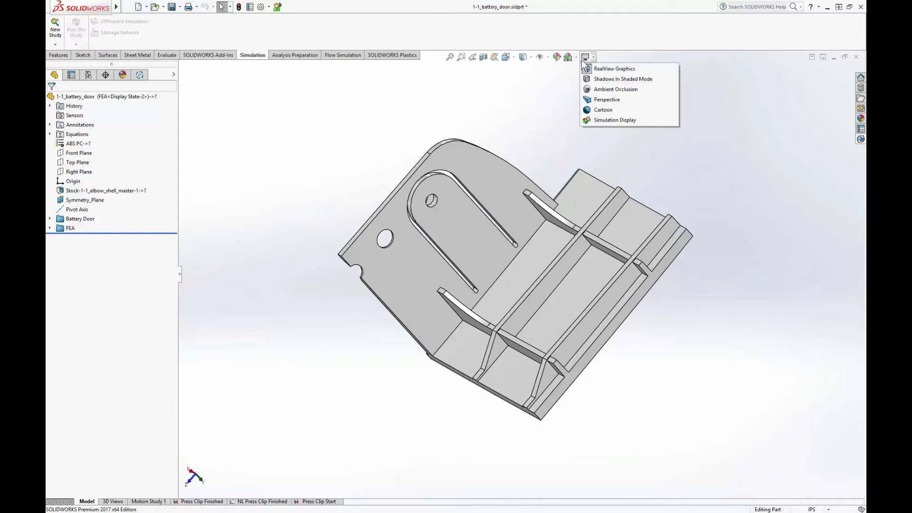
left_click(600, 119)
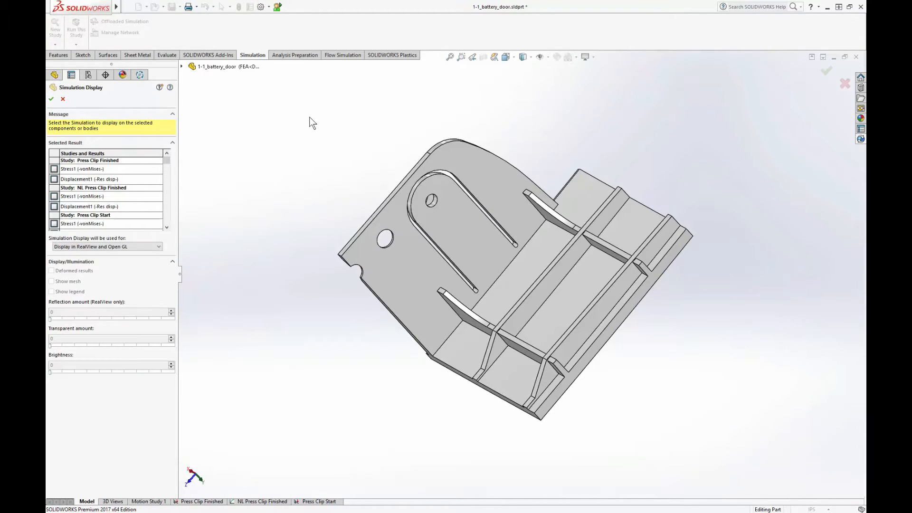
left_click(54, 169)
left_click(82, 272)
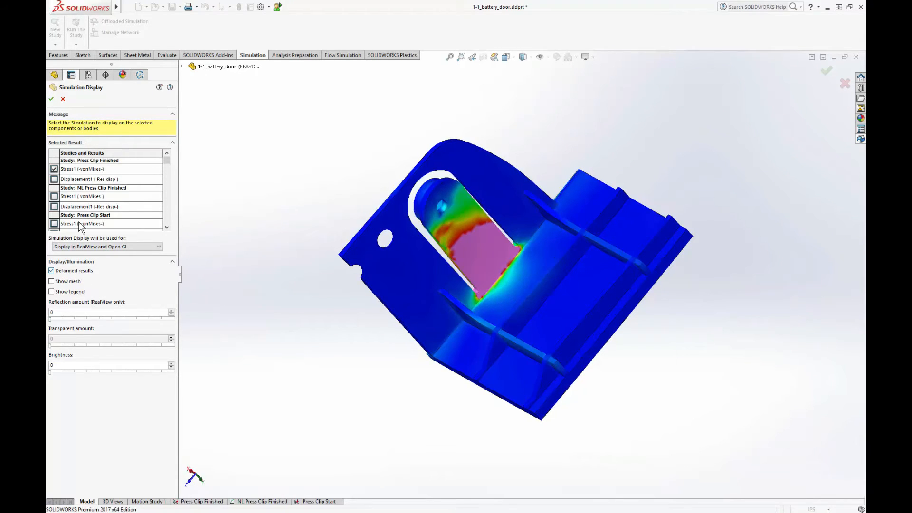
Switch the simulation display to NL Press Clip Finished's Stress1 result only and apply it to the model.
left_click(54, 169)
left_click(54, 196)
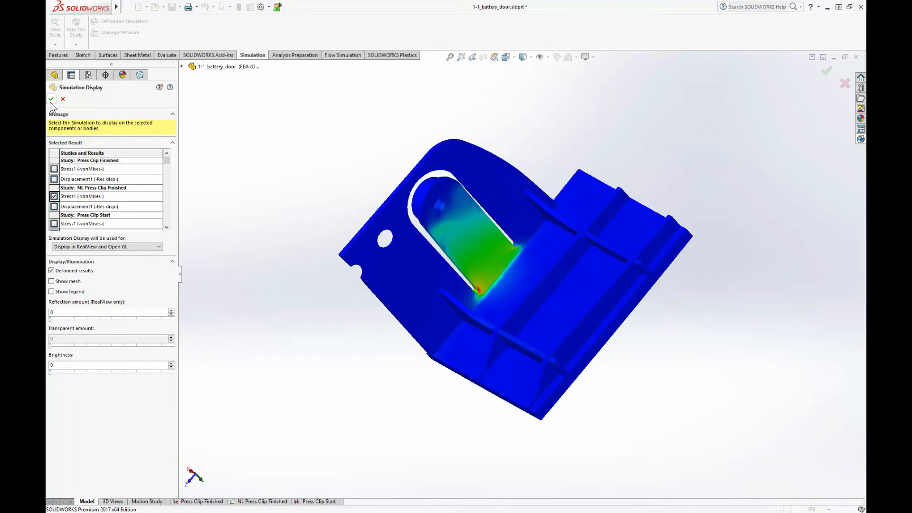
left_click(51, 99)
scroll(712, 234, "down", 2)
scroll(470, 281, "down", 2)
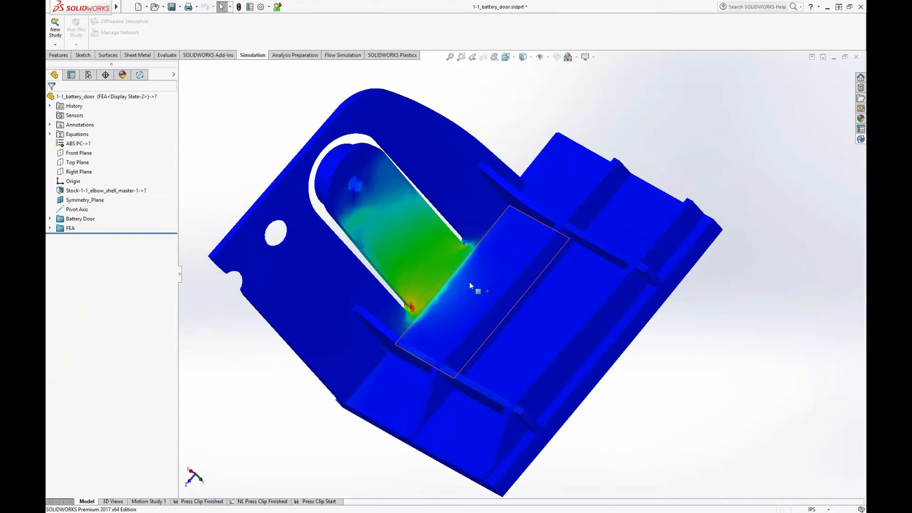